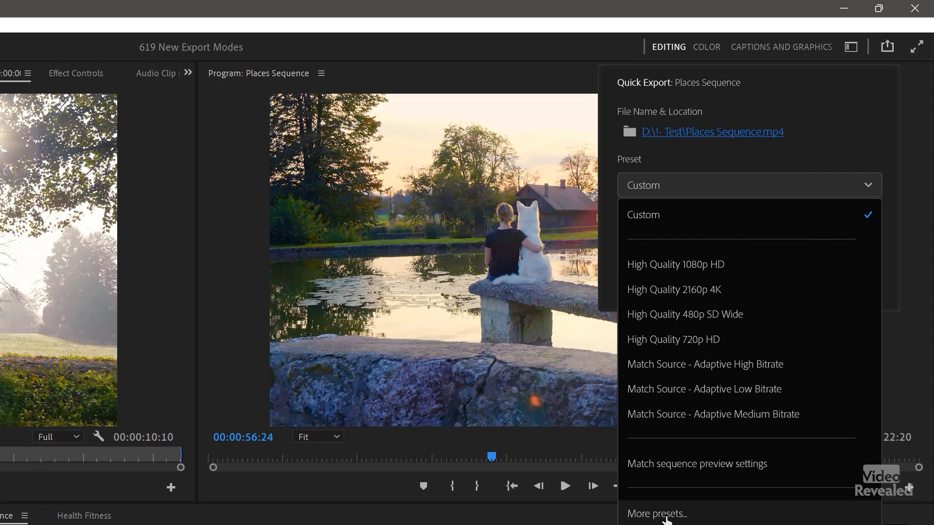
Open the Preset Manager from Quick Export, review the system, custom and complete preset lists, and close it without choosing a preset.
click(665, 516)
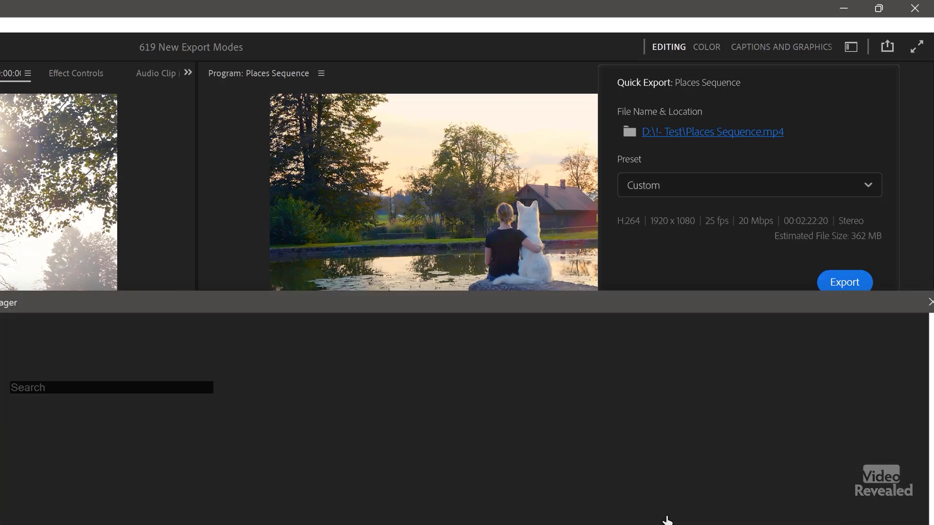
drag(598, 306, 294, 121)
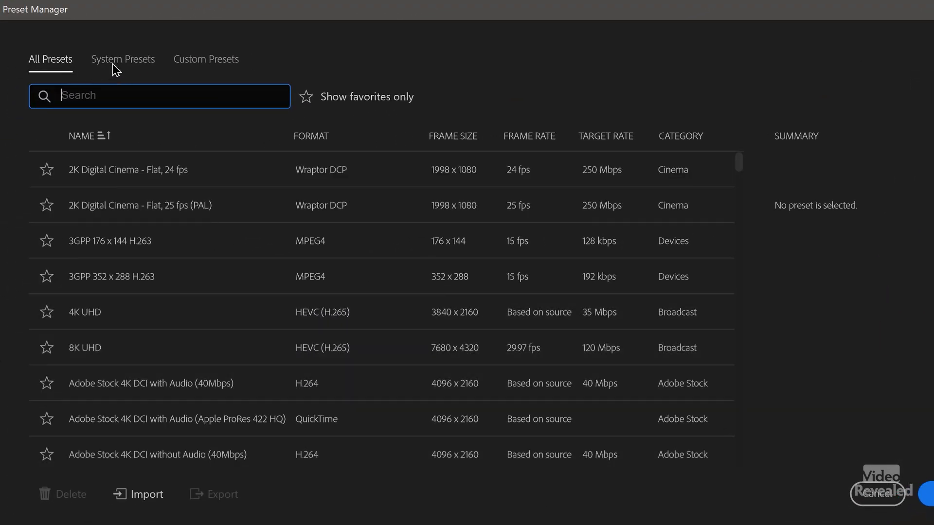
click(133, 62)
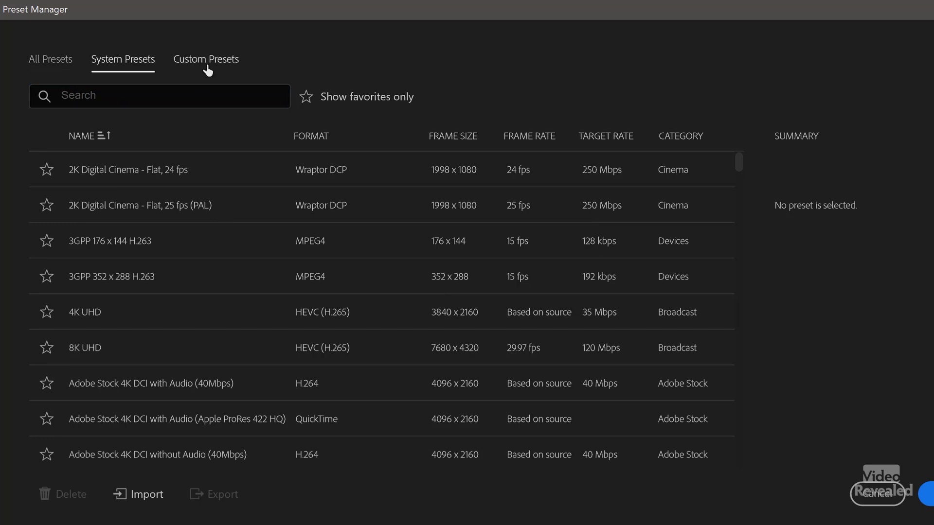
click(242, 54)
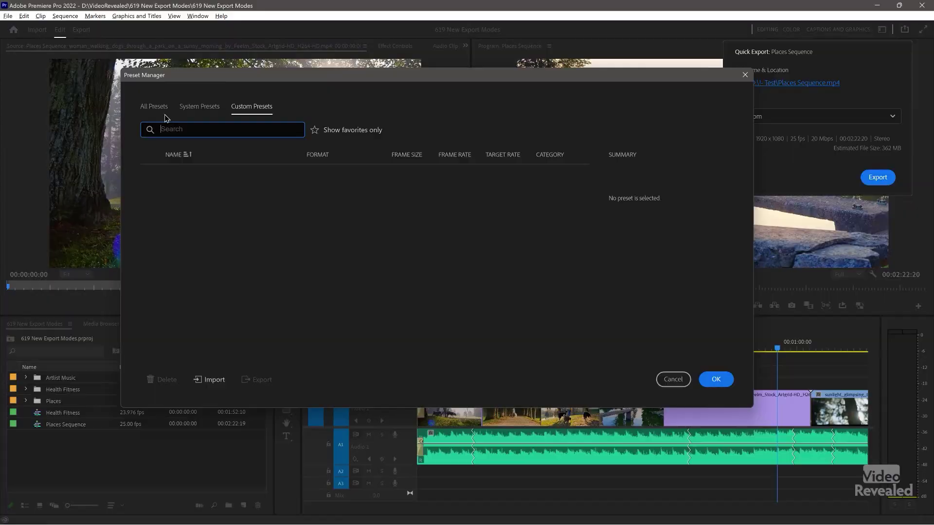
click(163, 107)
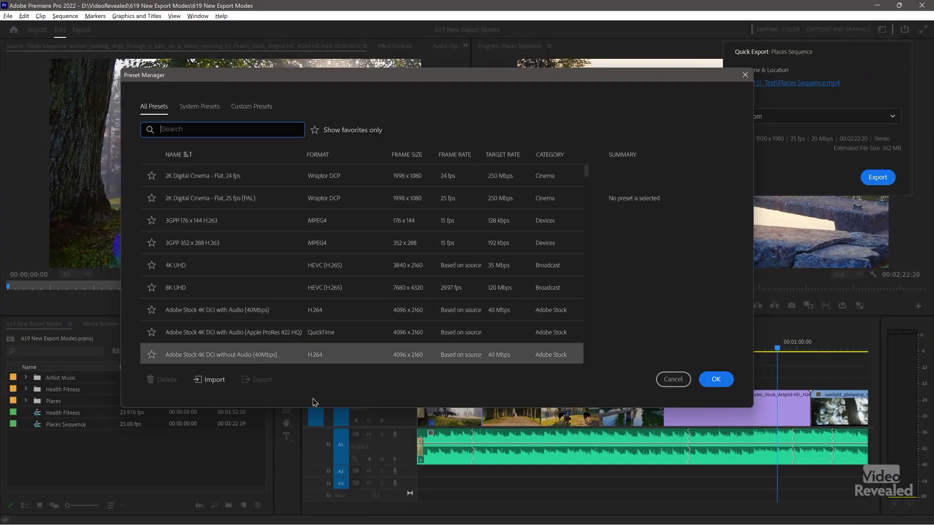
click(673, 380)
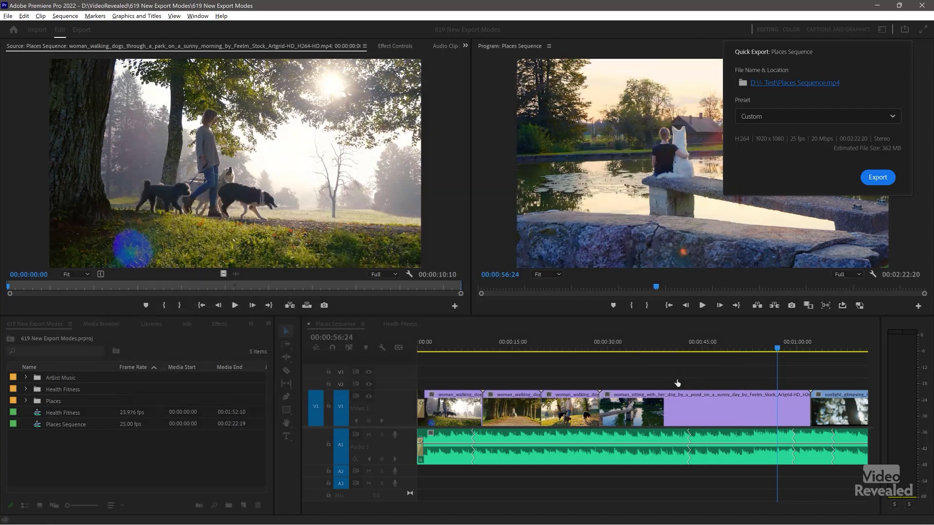
Switch to Export mode and open the Preset Manager for the Media File destination.
click(85, 30)
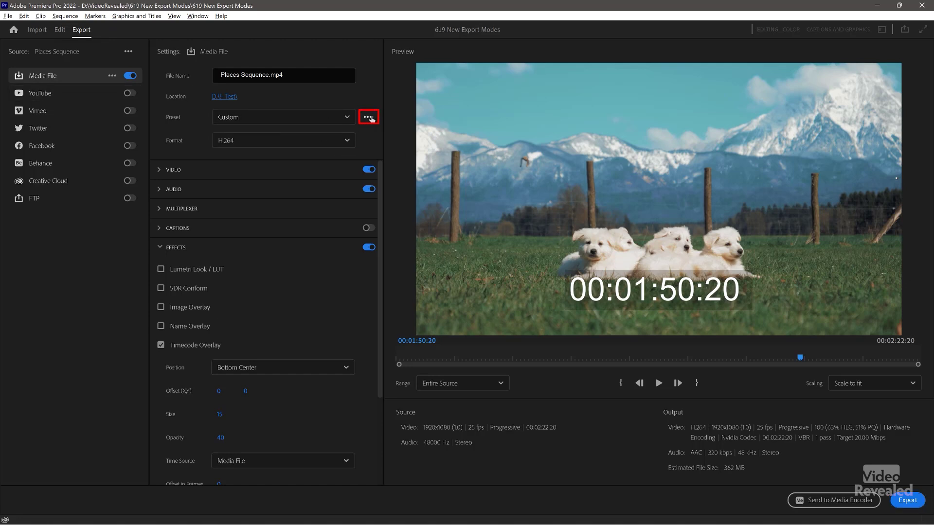
click(367, 119)
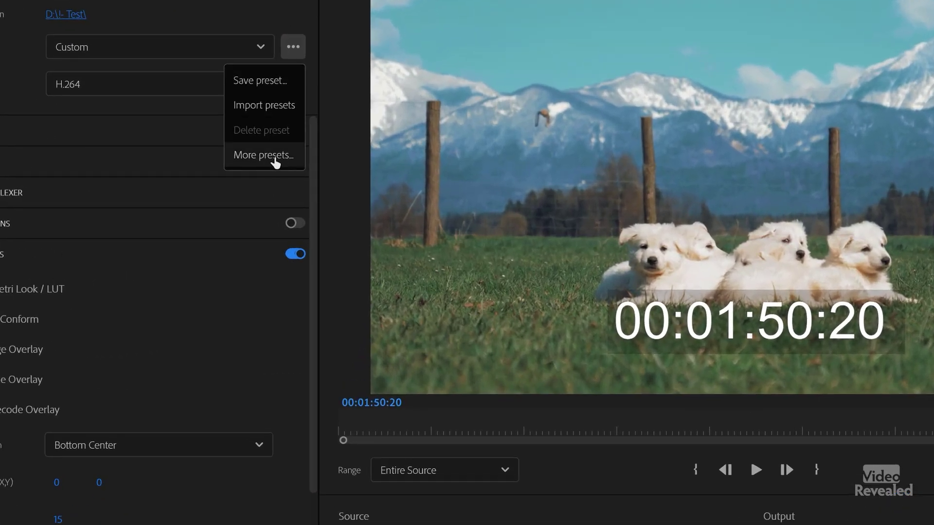
click(258, 167)
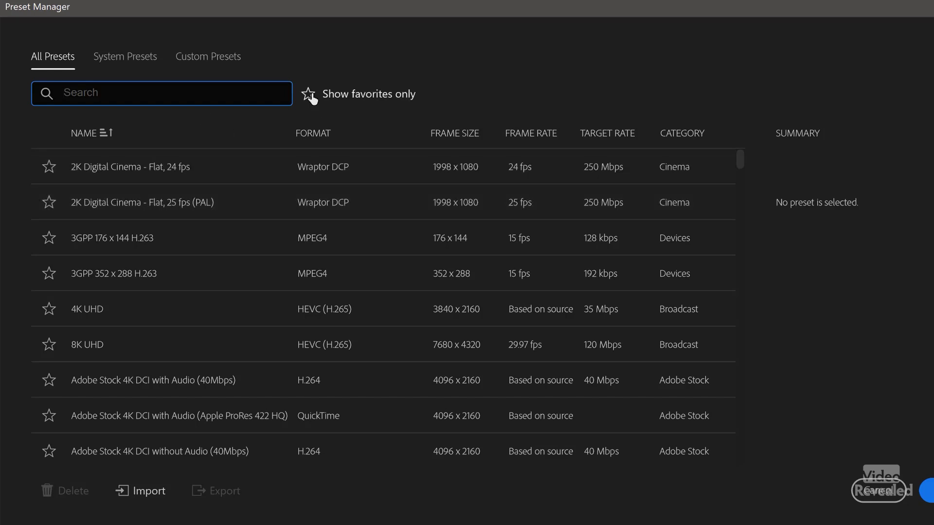
Filter presets to favorites, unfavorite Match Source - Adaptive Low Bitrate and Adaptive Medium Bitrate, and show all presets again.
click(310, 96)
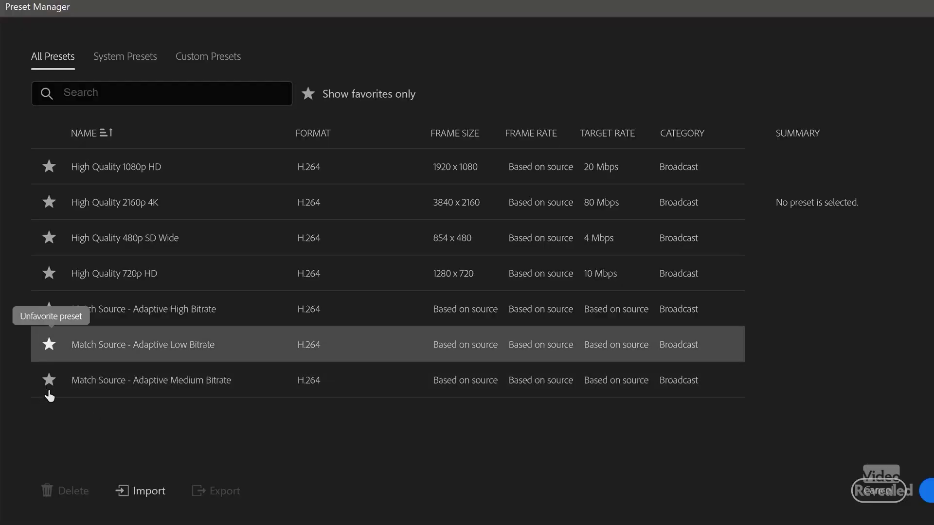
click(51, 361)
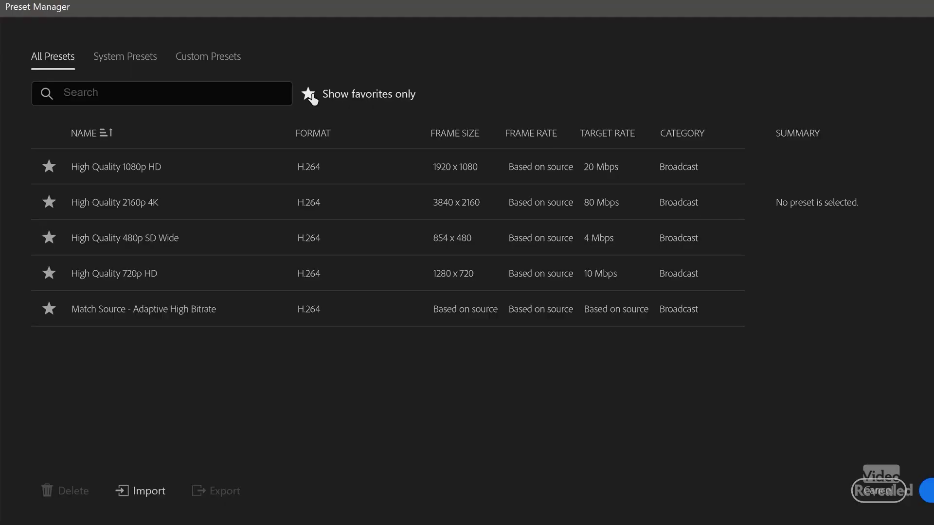
click(308, 94)
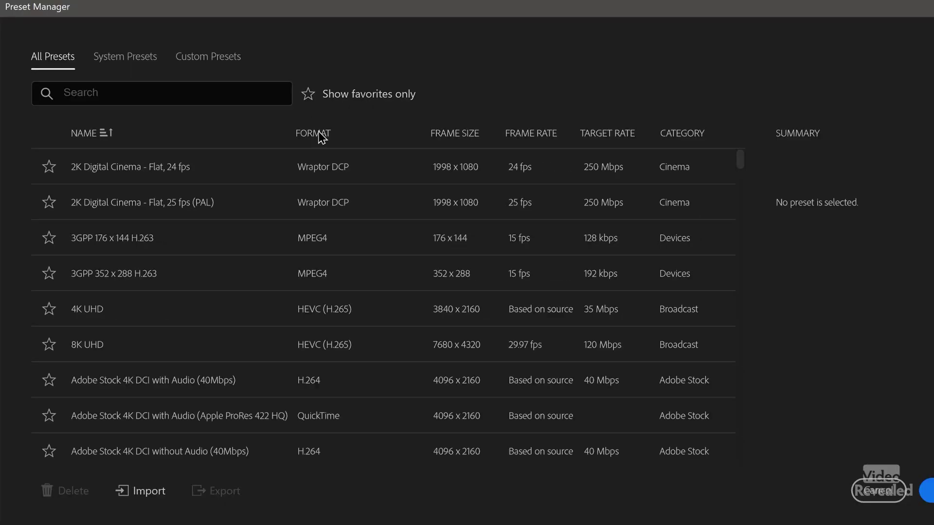
Browse the full preset list, search it for "quicktime", and clear the search.
scroll(252, 269, down, 10)
scroll(252, 266, down, 15)
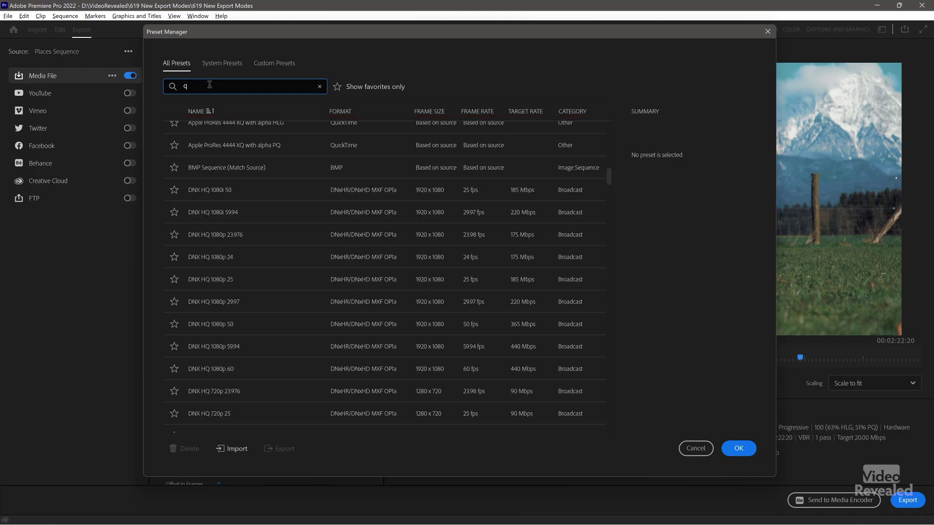
text(uicktime)
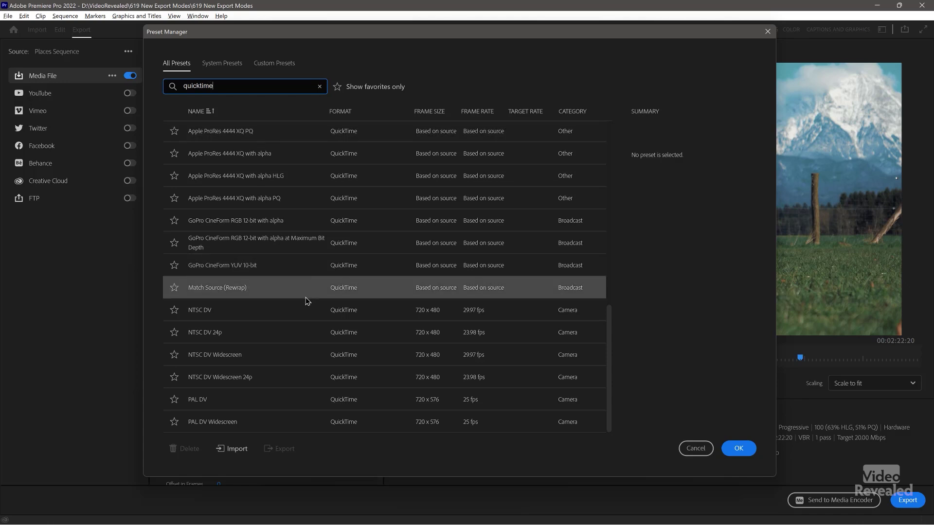
click(319, 87)
Examine the presets sorted by category, by frame size and by name, and close the Preset Manager.
click(572, 112)
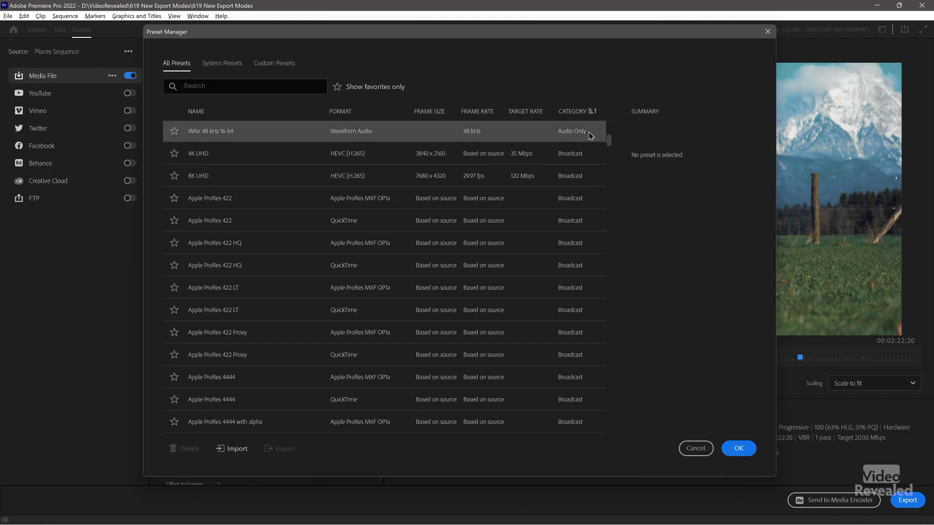
drag(612, 154, 621, 416)
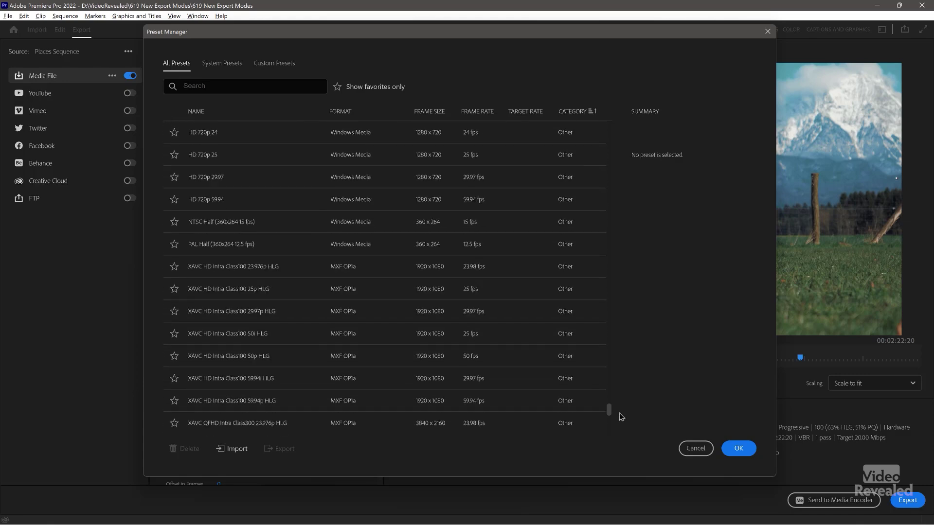
scroll(592, 152, up, 20)
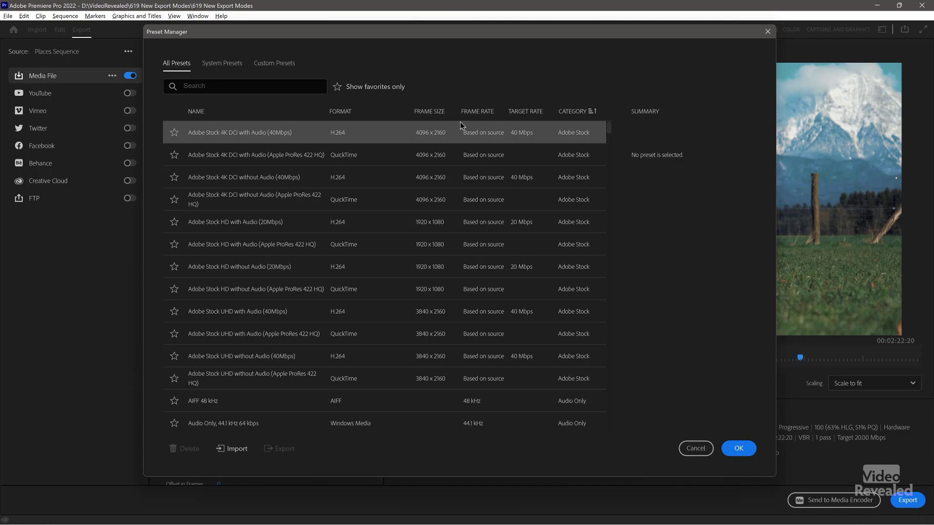
click(428, 113)
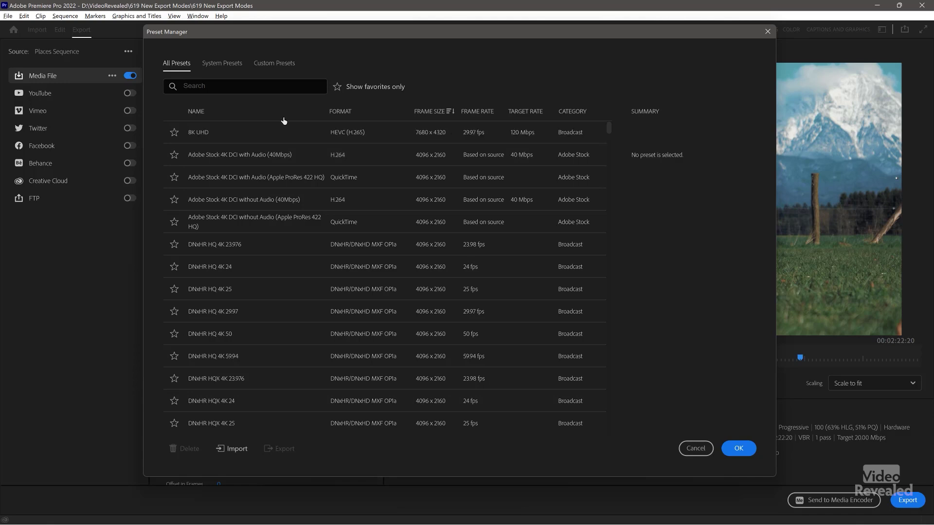
click(195, 113)
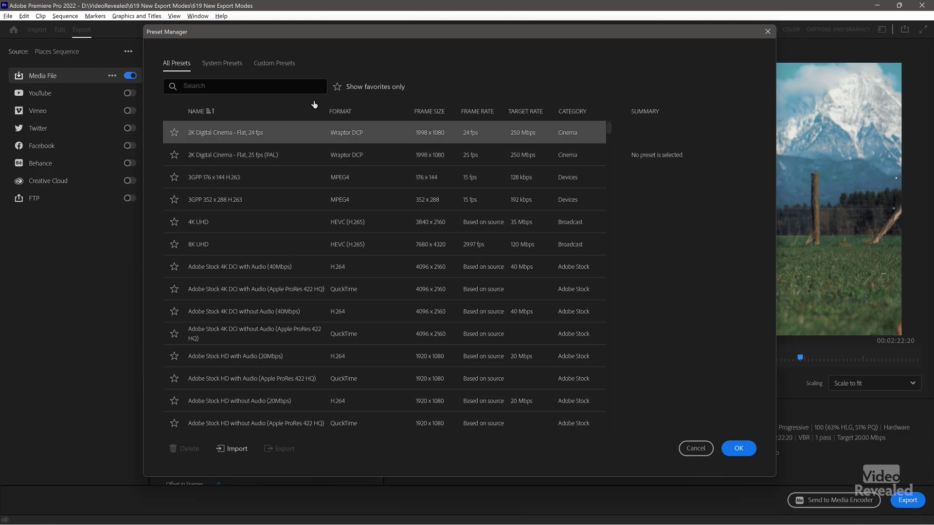
click(767, 32)
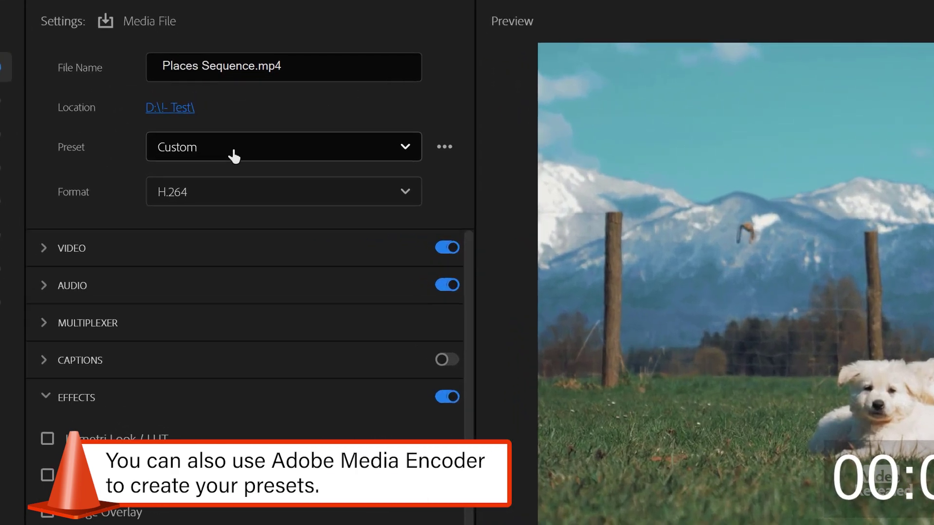
Set the Media File export preset to High Quality 1080p HD.
click(231, 195)
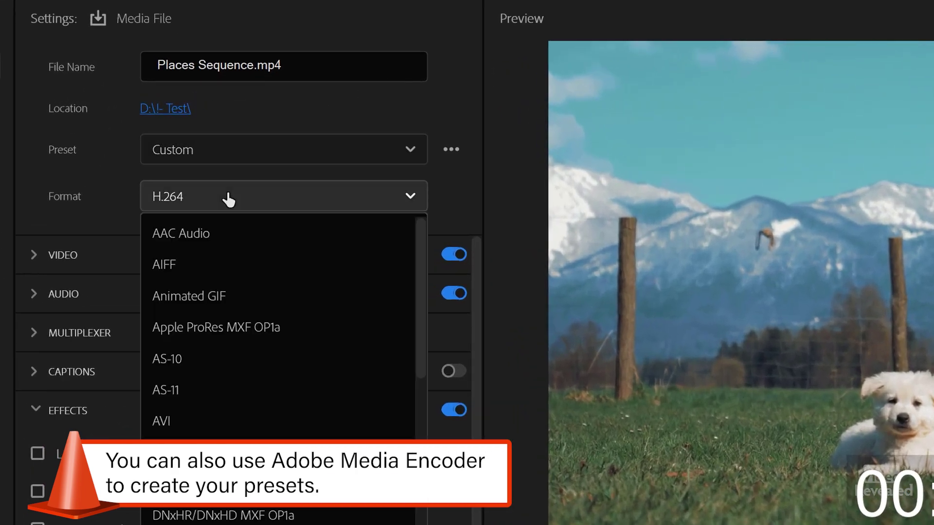
click(146, 180)
click(244, 156)
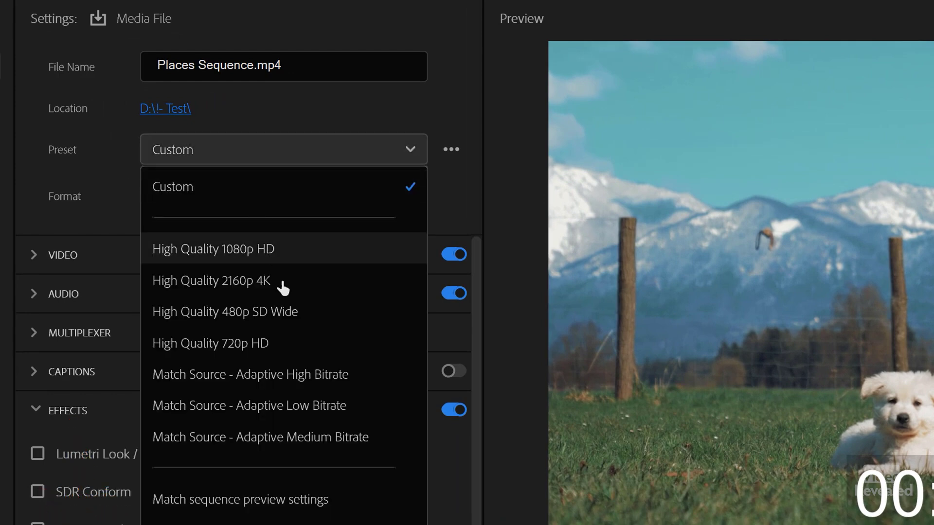
click(287, 256)
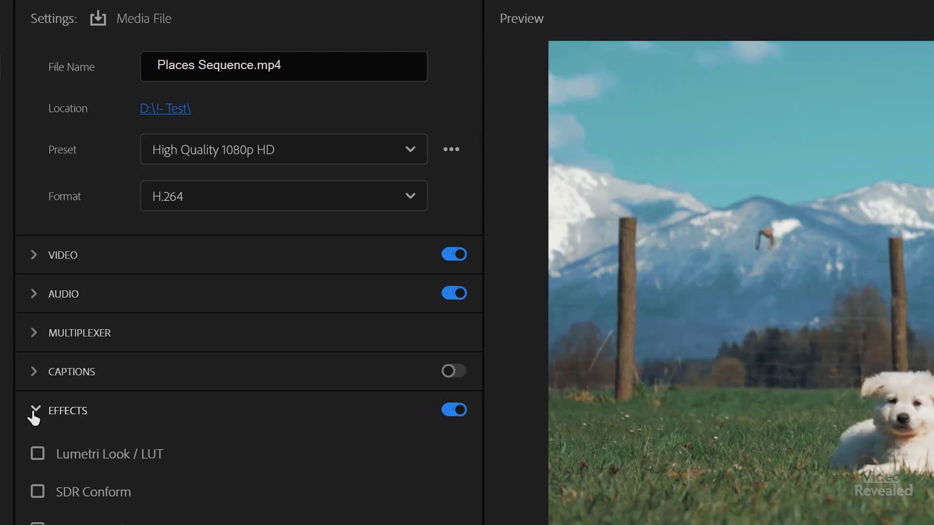
Enable Image Overlay in the export effects, apply screenerOverlay.psd from the 619 New Export Modes folder, and lower the overlay's opacity.
click(34, 413)
click(35, 413)
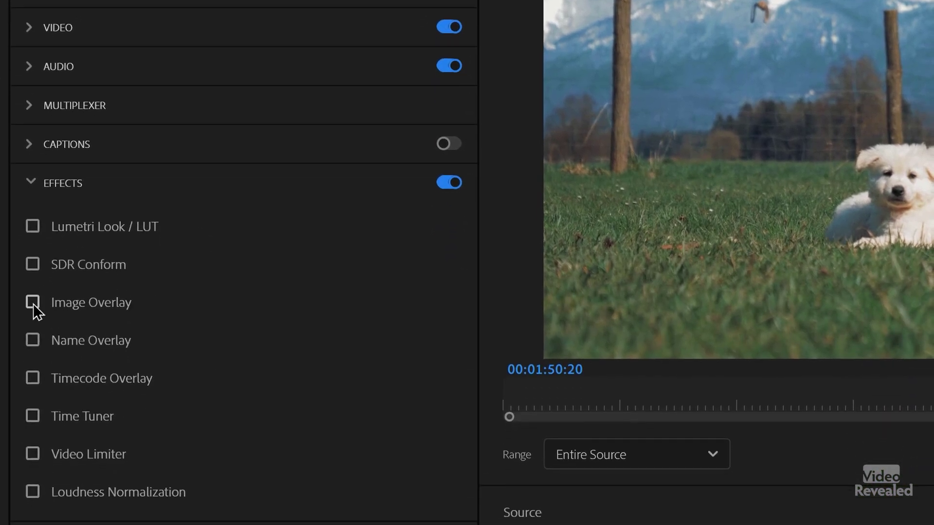
click(33, 303)
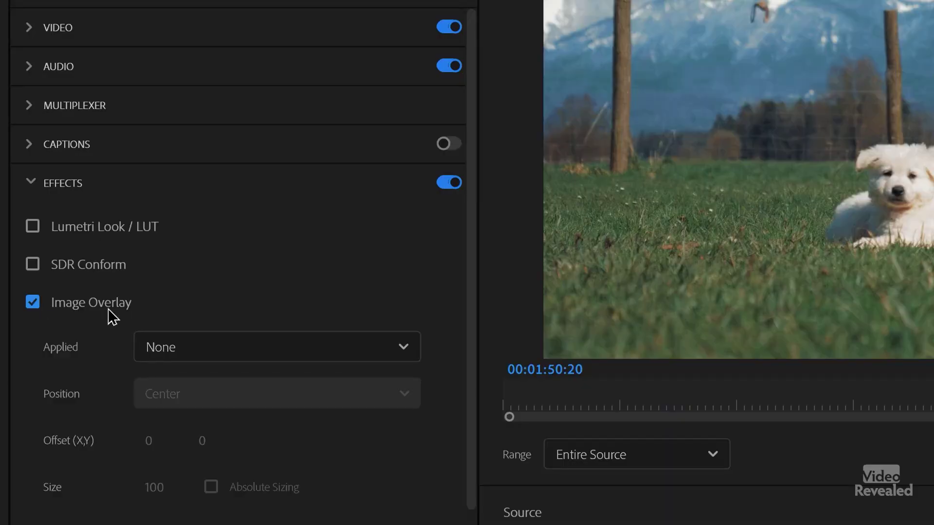
click(245, 354)
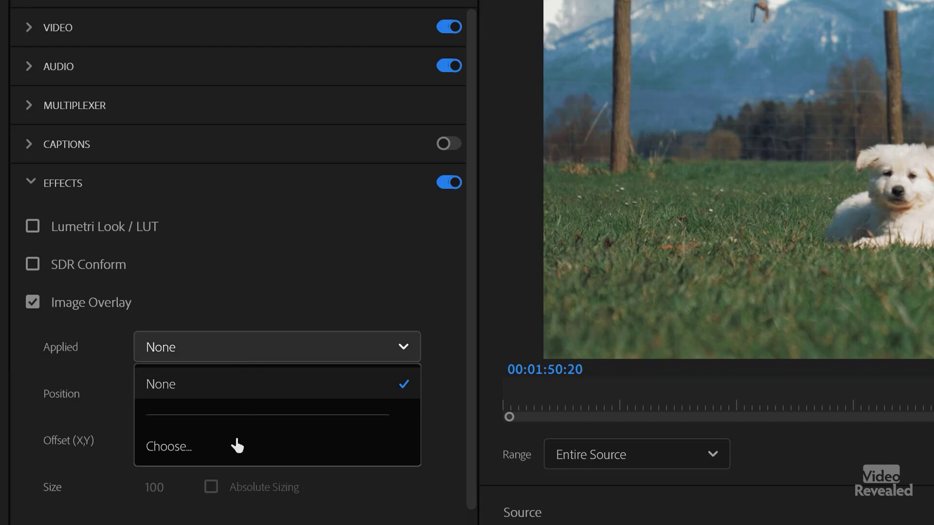
click(231, 450)
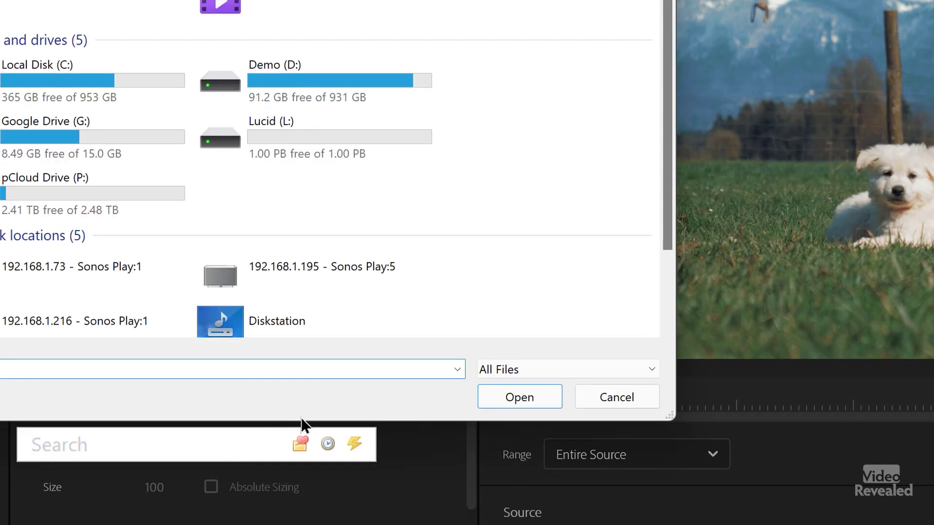
click(320, 443)
click(383, 224)
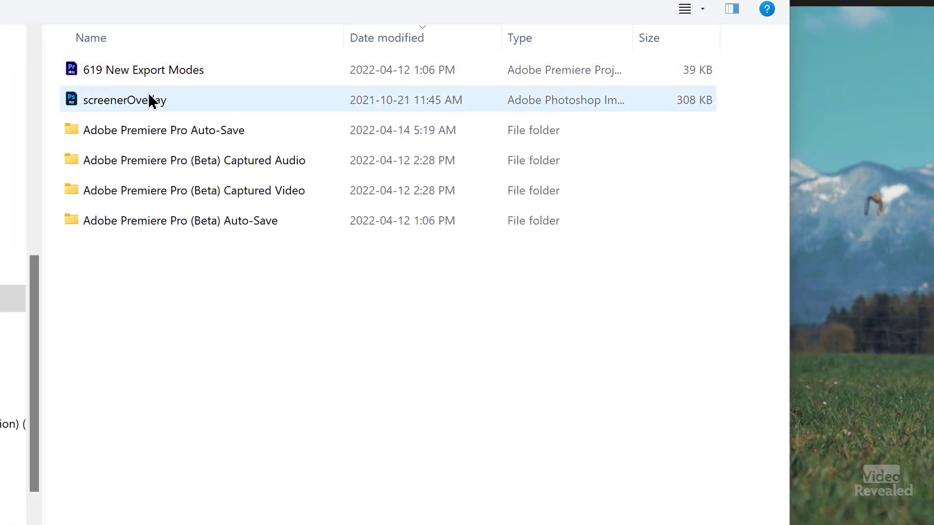
click(150, 98)
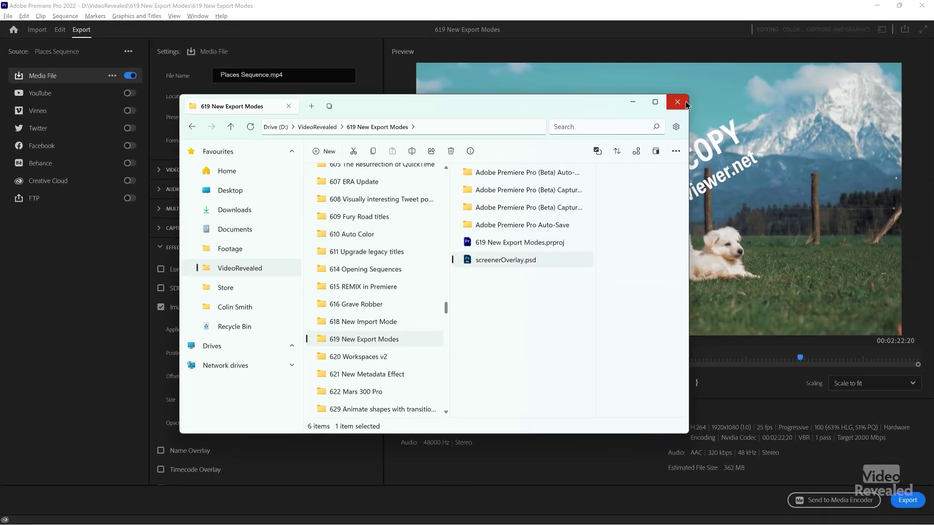
click(665, 43)
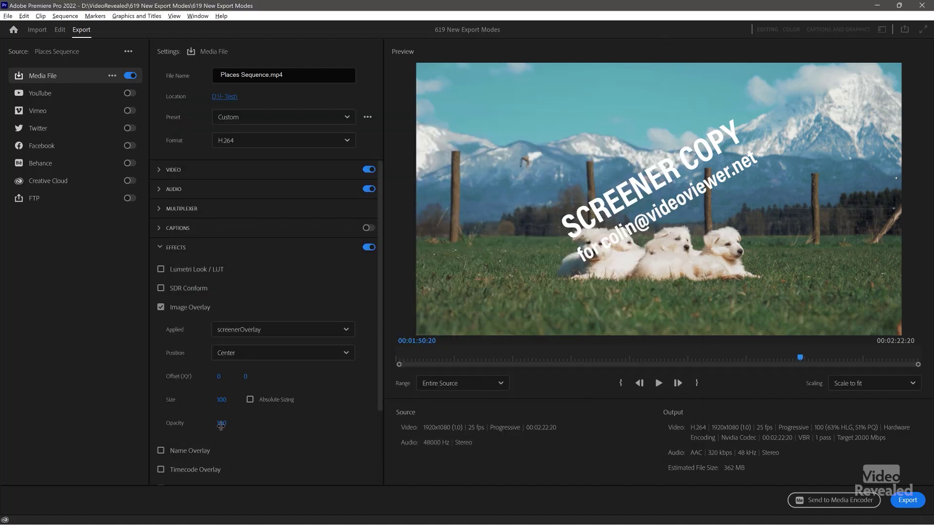
click(222, 424)
click(321, 448)
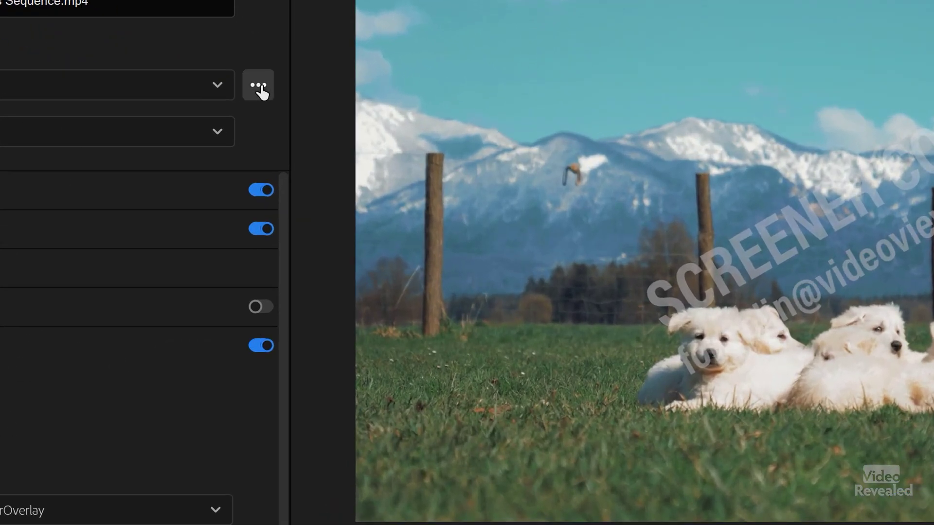
Save the current export settings as a preset named "Screener HD".
click(260, 88)
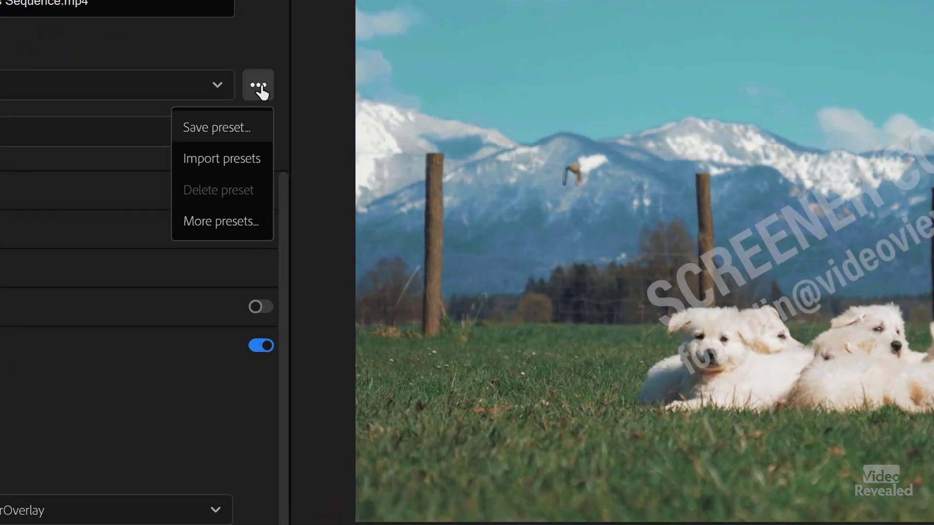
click(241, 140)
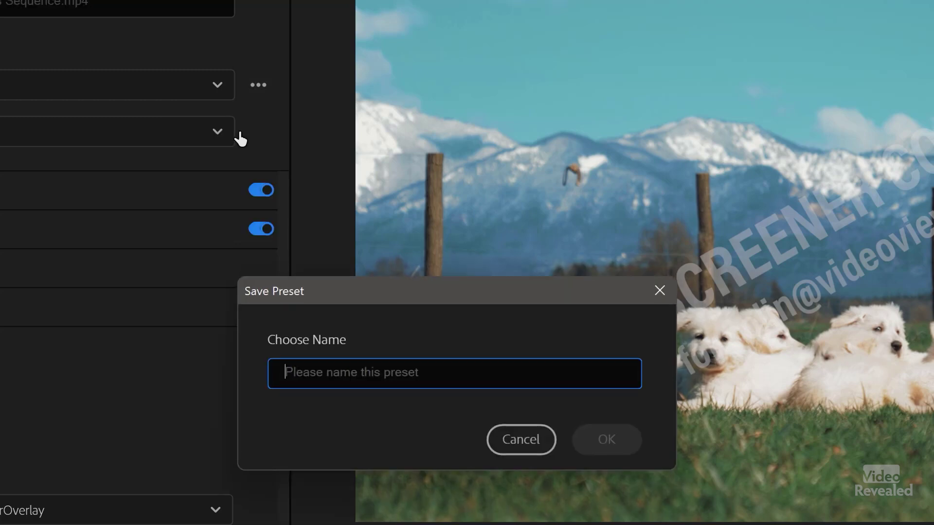
text(Screener HD)
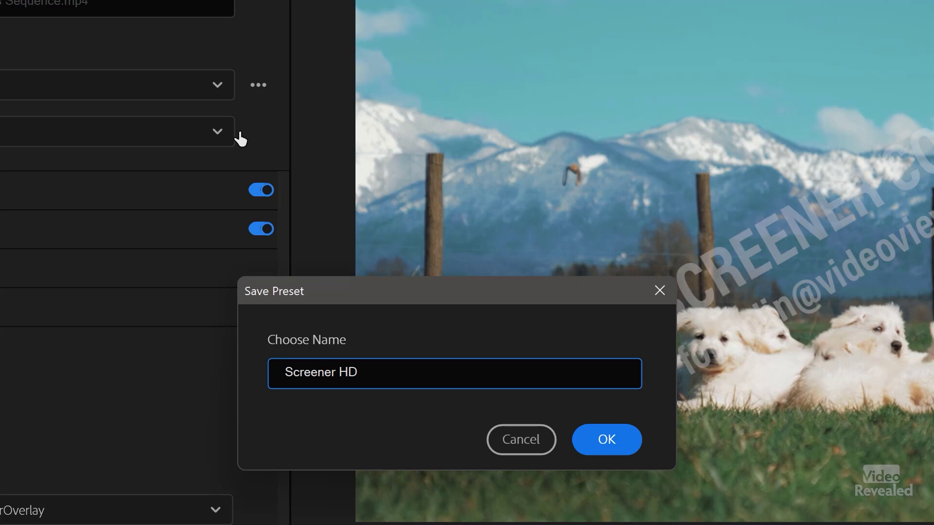
click(620, 451)
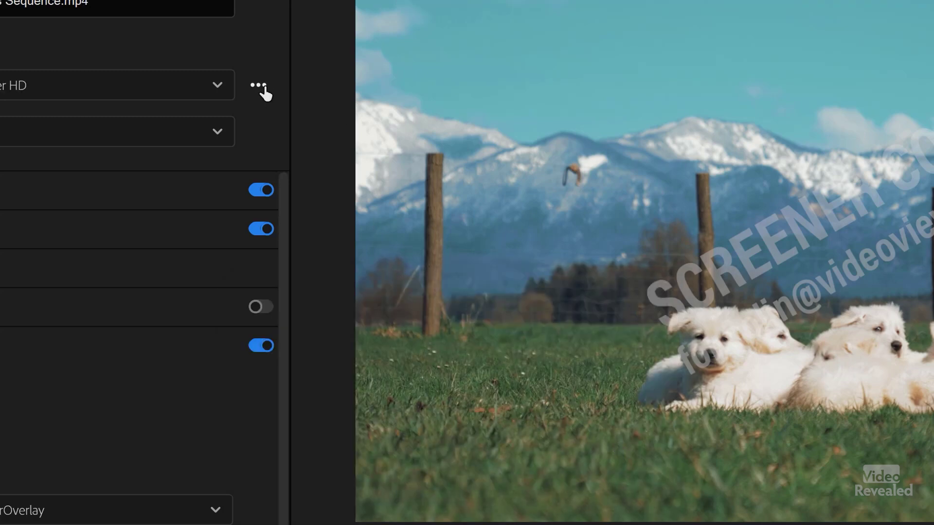
Search the Preset Manager for "screener", inspect the Screener HD preset among the custom and all presets, and close the manager.
click(263, 89)
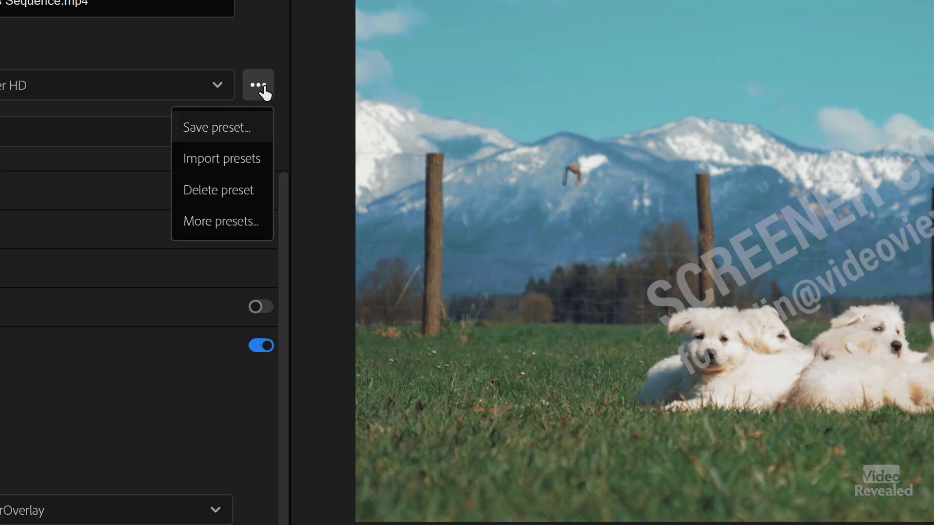
click(228, 231)
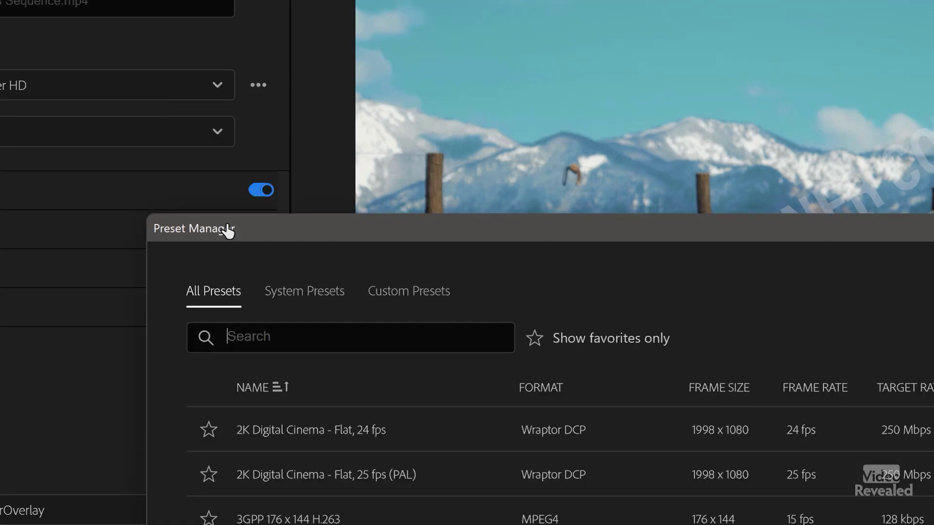
drag(337, 238, 42, 60)
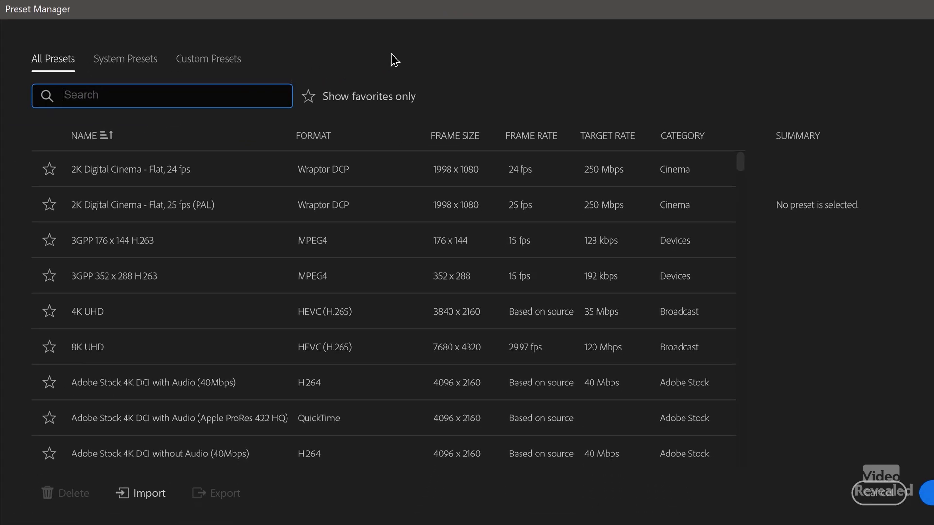
text(screener)
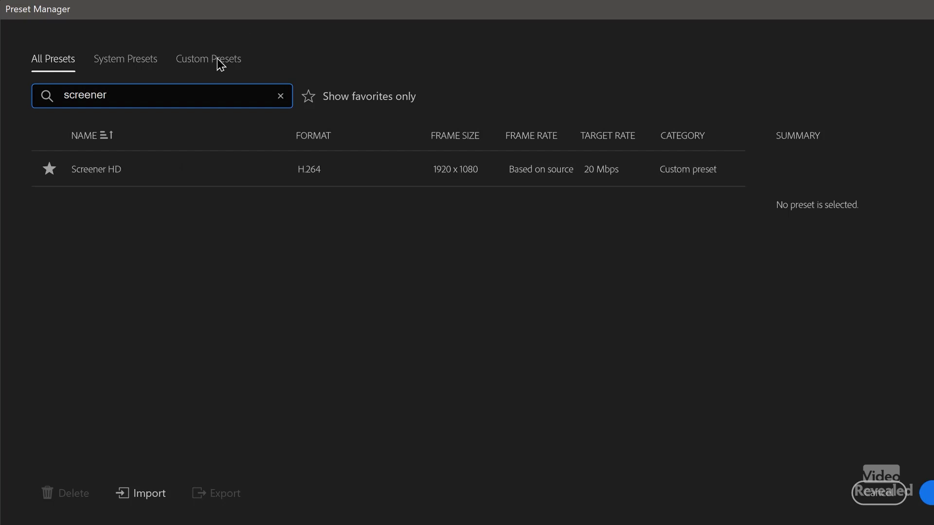
click(216, 60)
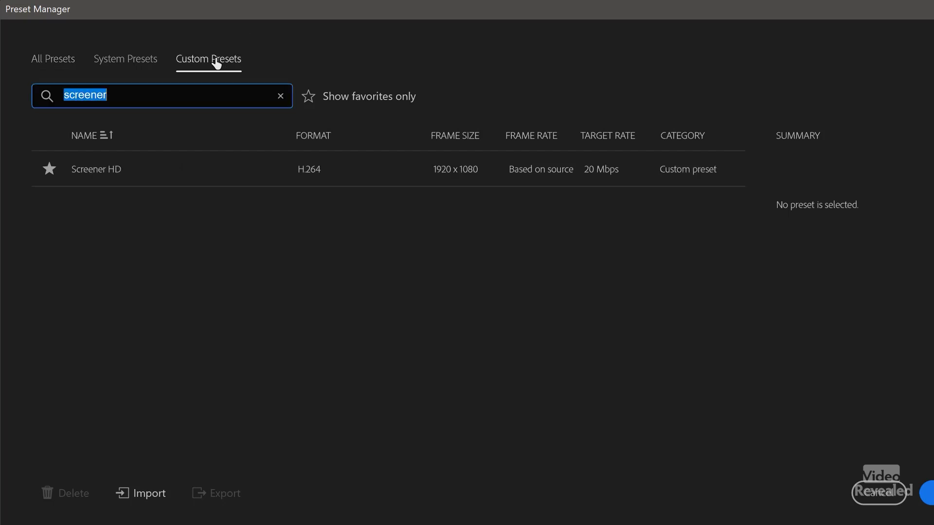
click(137, 176)
click(51, 172)
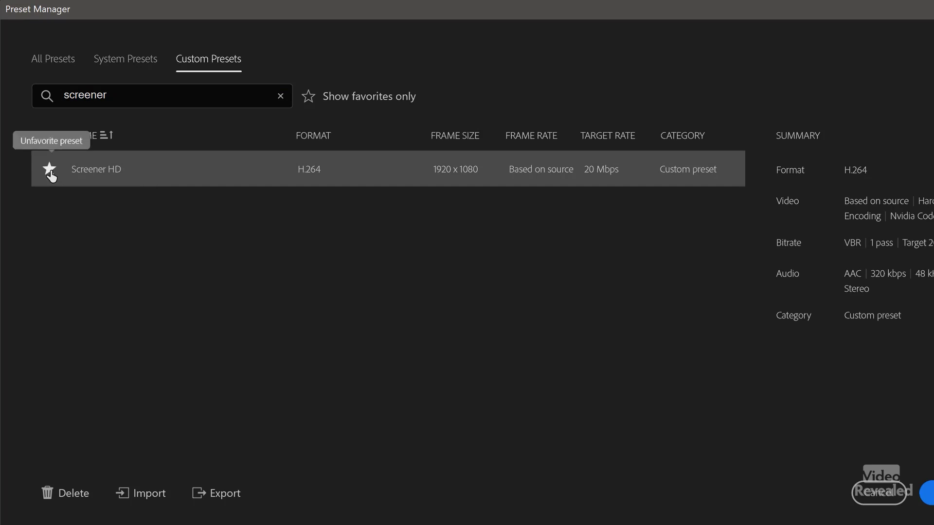
click(48, 61)
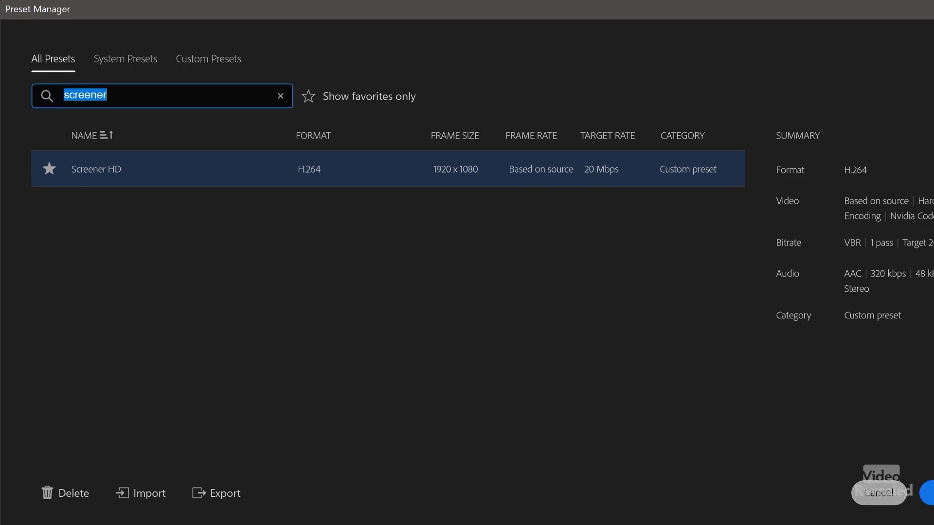
click(879, 493)
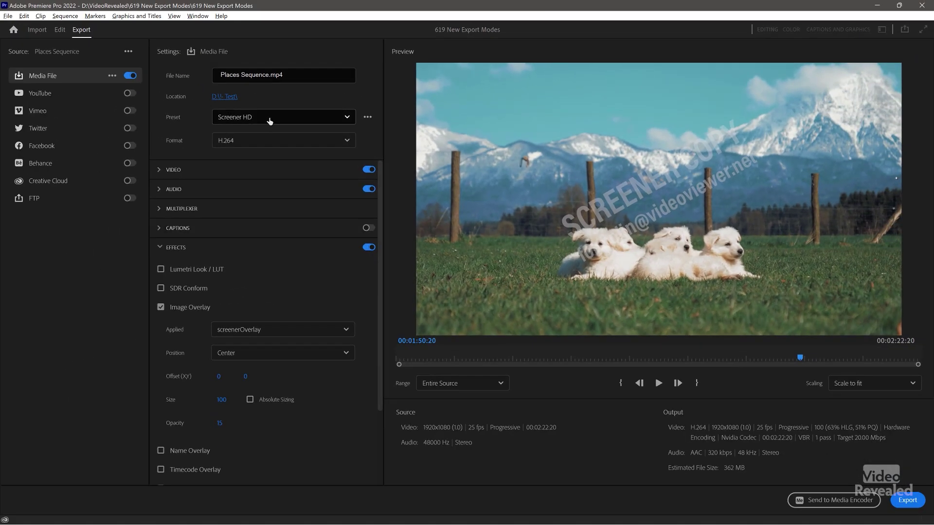
Check the Media File preset list for Screener HD and return to the Edit workspace.
click(270, 119)
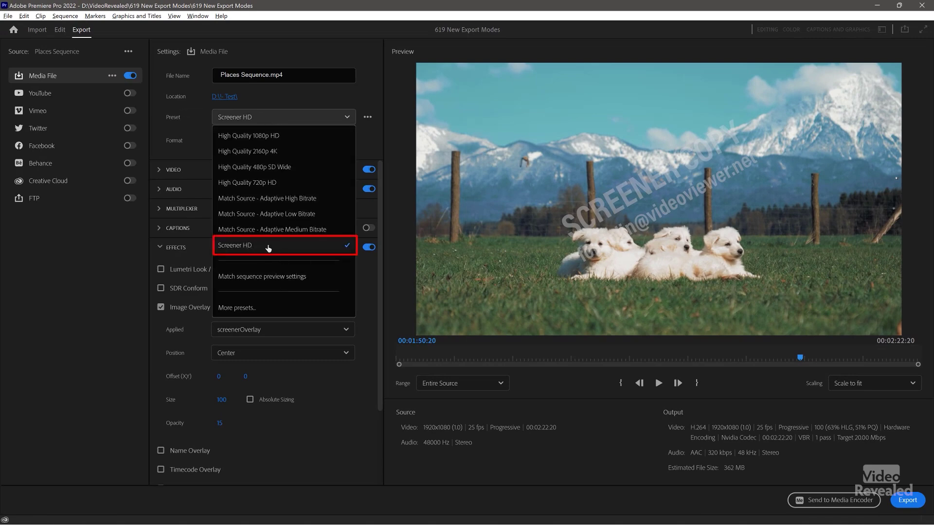
click(294, 97)
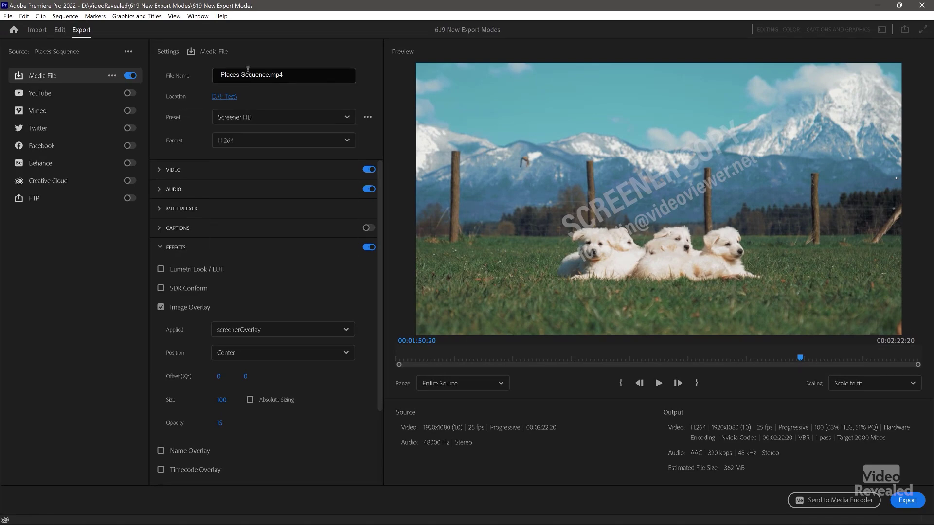
click(61, 30)
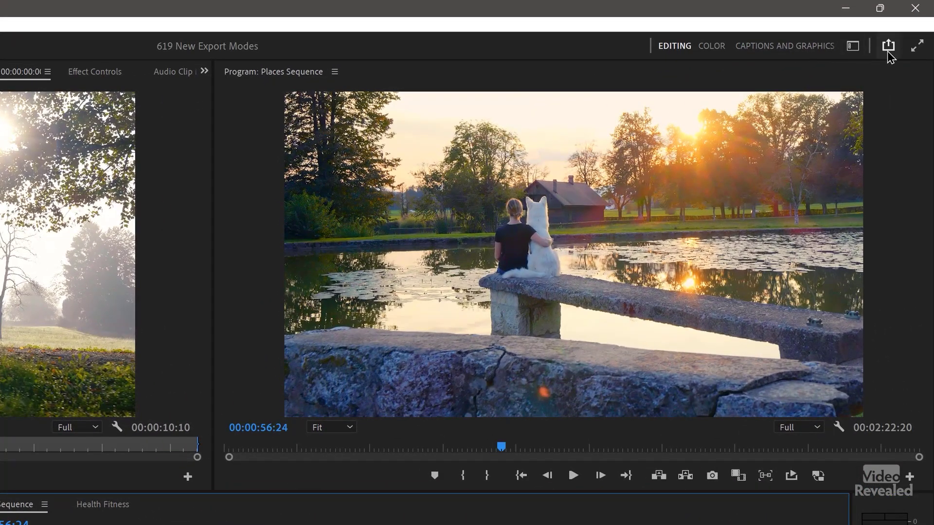
Quick-export the Places Sequence as Places Sequence.mp4 using the Screener HD preset.
click(889, 48)
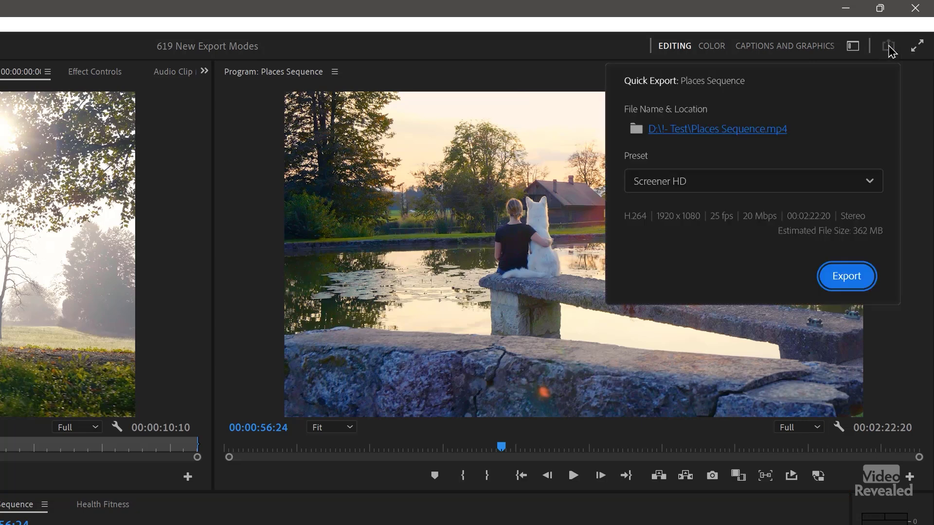
click(773, 179)
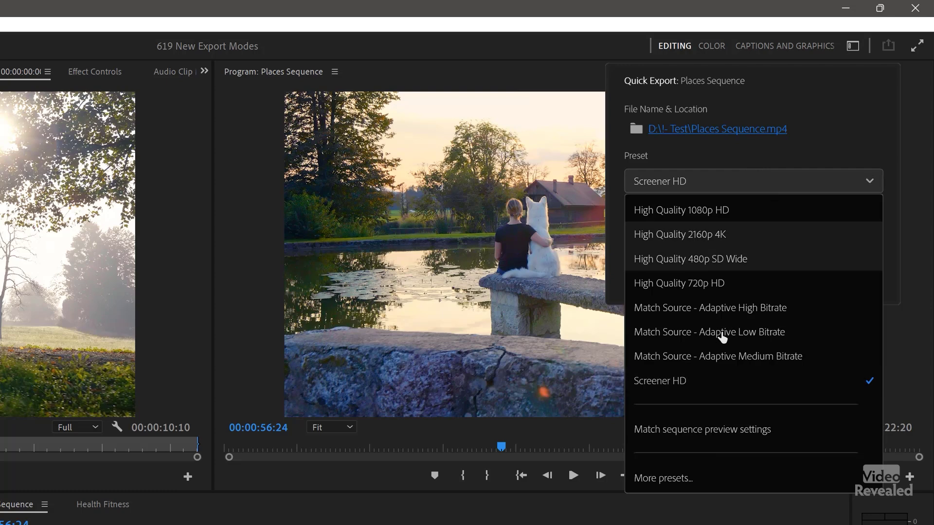
click(705, 387)
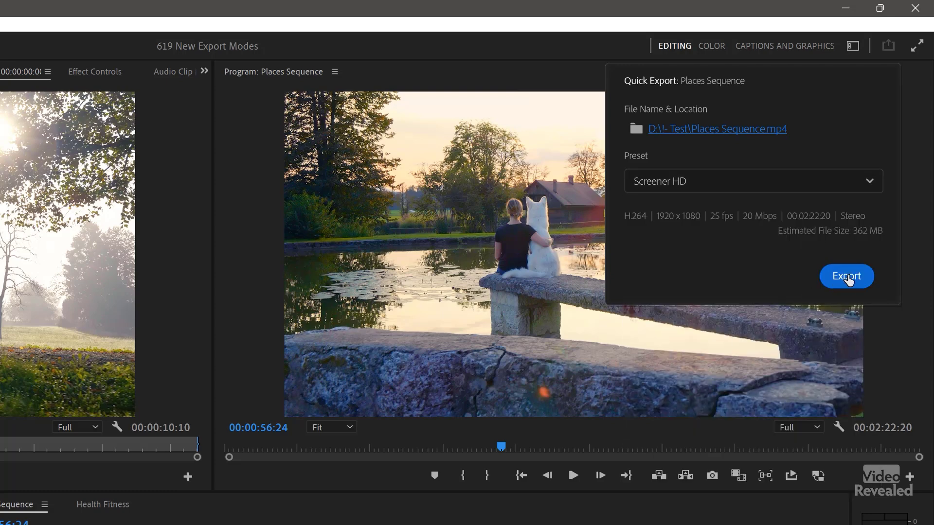
click(849, 277)
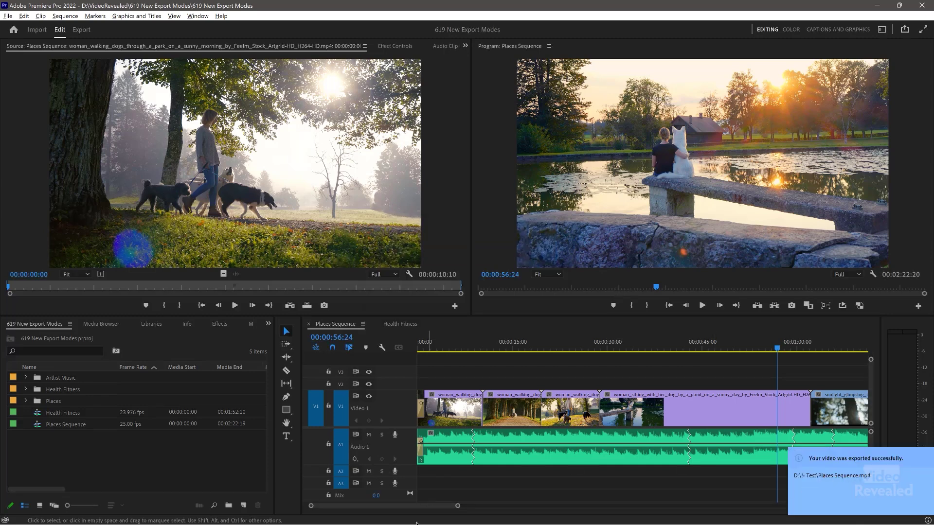
Switch to the file manager, browse the Demo (D:) drive for the exported Places Sequence video and play it.
click(510, 516)
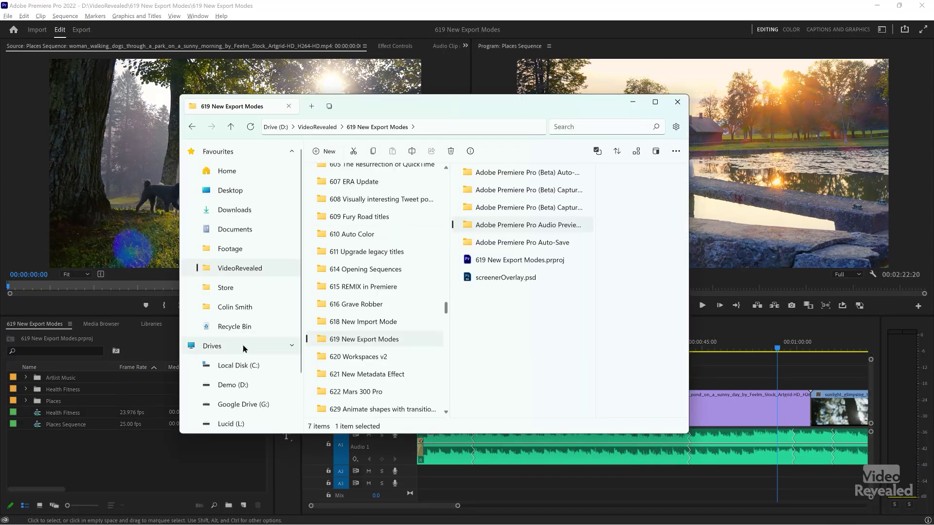
click(237, 385)
scroll(530, 275, down, 5)
double_click(469, 343)
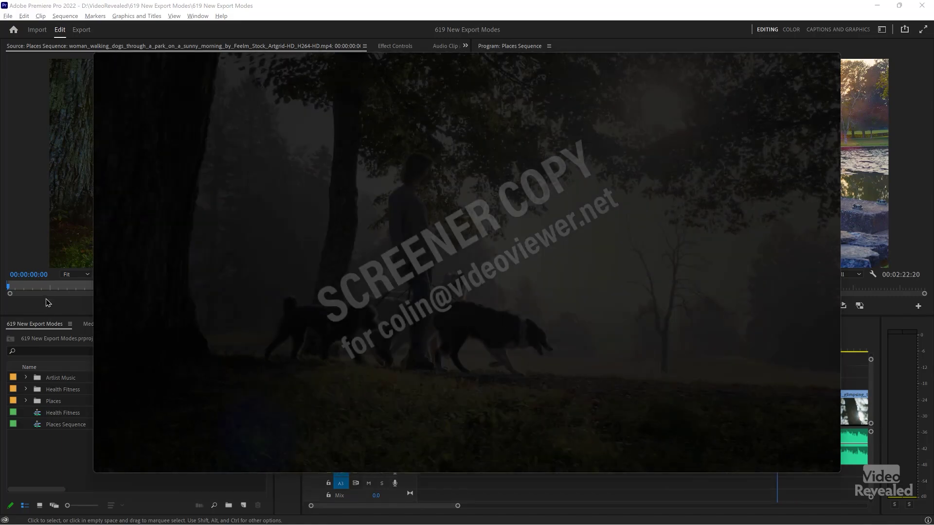